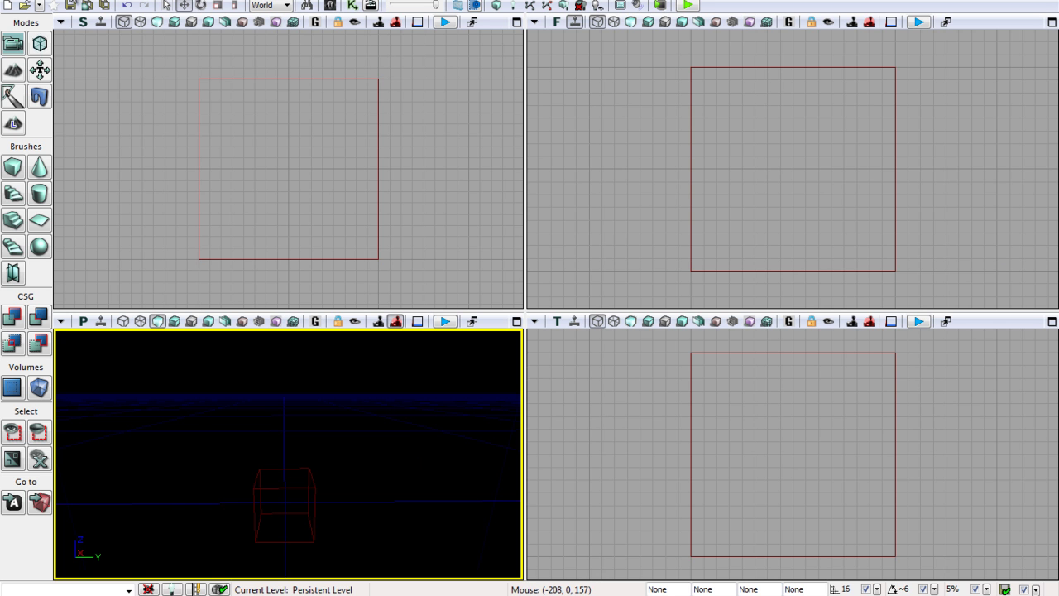
Step: Open the Content Browser from View > Browser Windows
{"action": "left_click", "coordinate": [70, 1]}
{"action": "mouse_move", "coordinate": [190, 5]}
{"action": "left_click", "coordinate": [229, 16]}
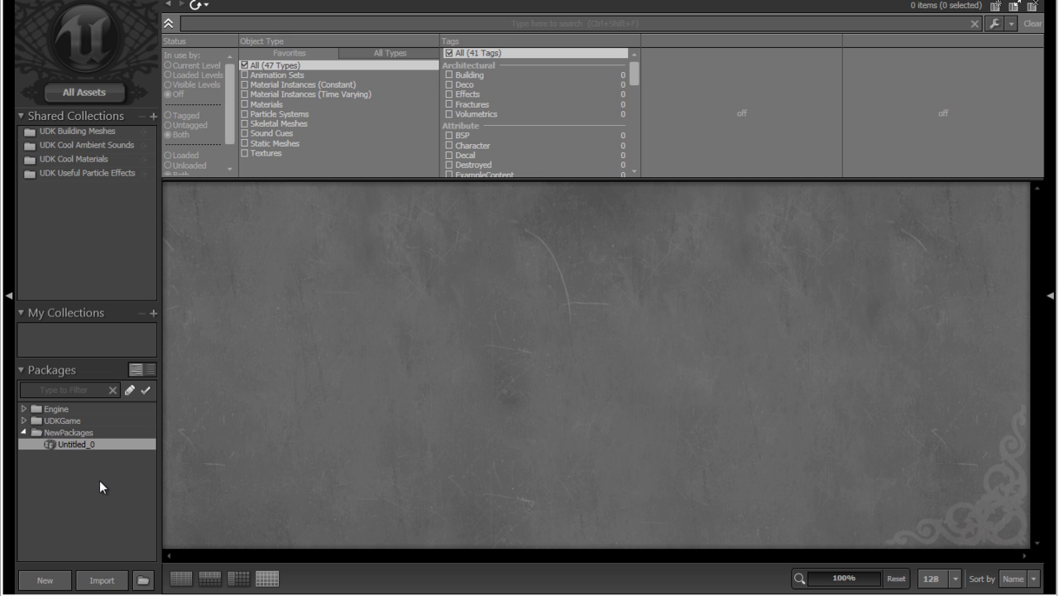
Step: Create a Material-type asset named Material_01 in a new package called JoesMaterials
{"action": "left_click", "coordinate": [48, 582]}
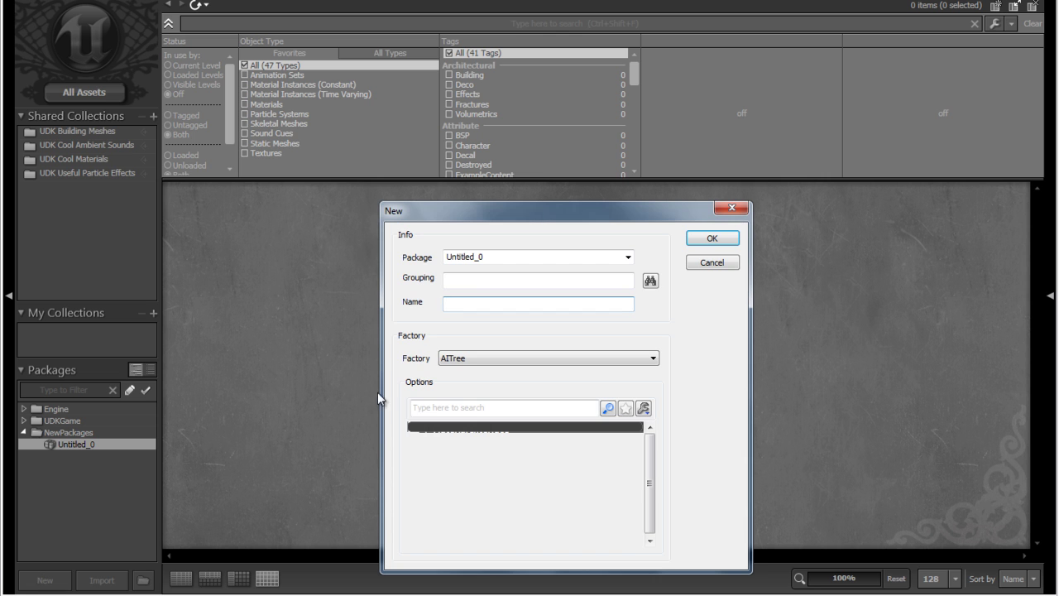
{"action": "double_click", "coordinate": [508, 257]}
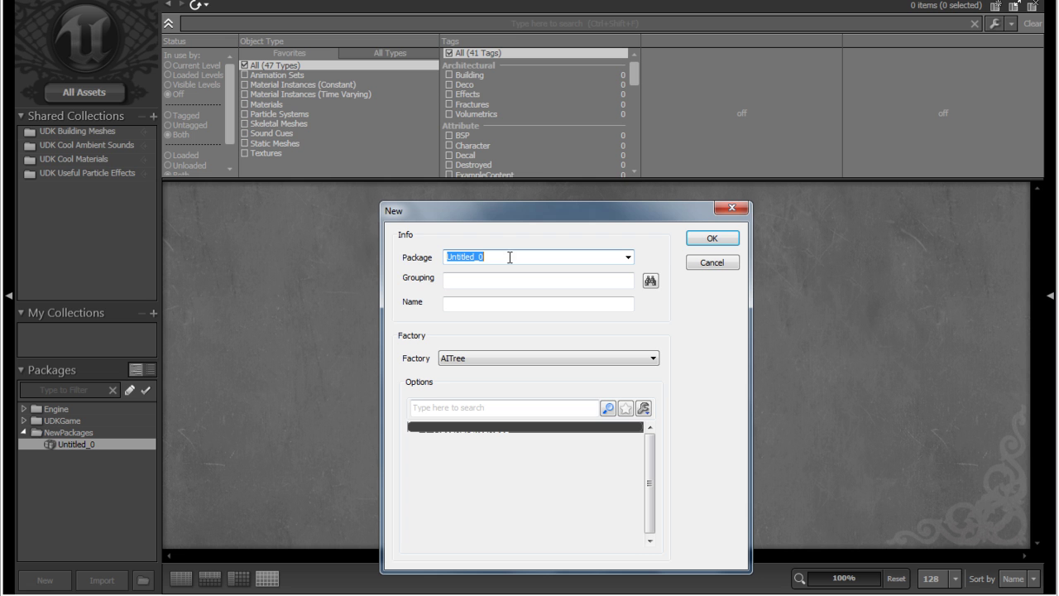
{"action": "left_click", "coordinate": [627, 257]}
{"action": "scroll", "coordinate": [621, 360], "scroll_direction": "down", "scroll_amount": 20}
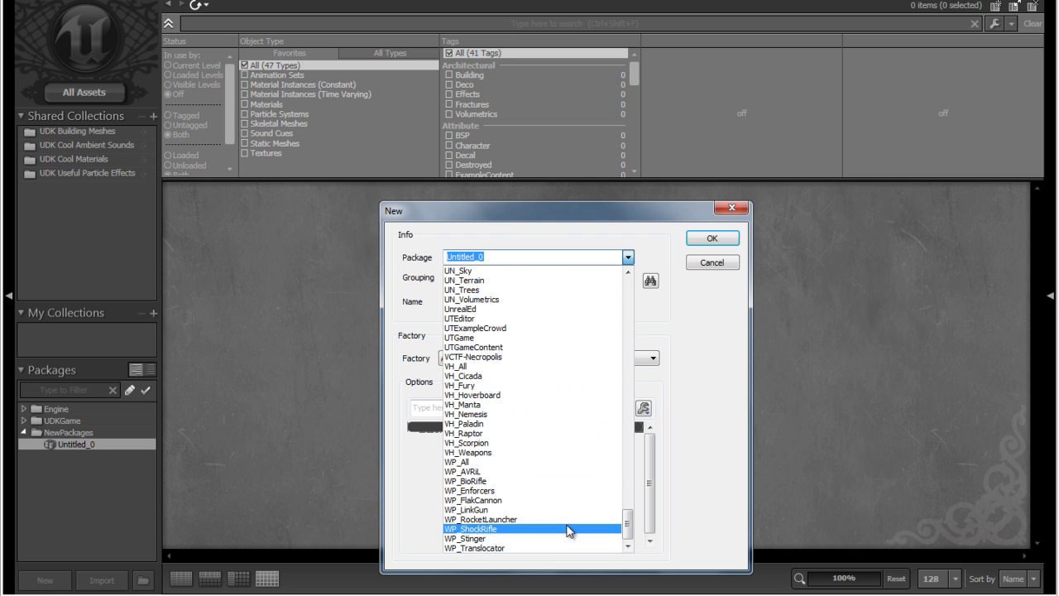
{"action": "left_click", "coordinate": [575, 257]}
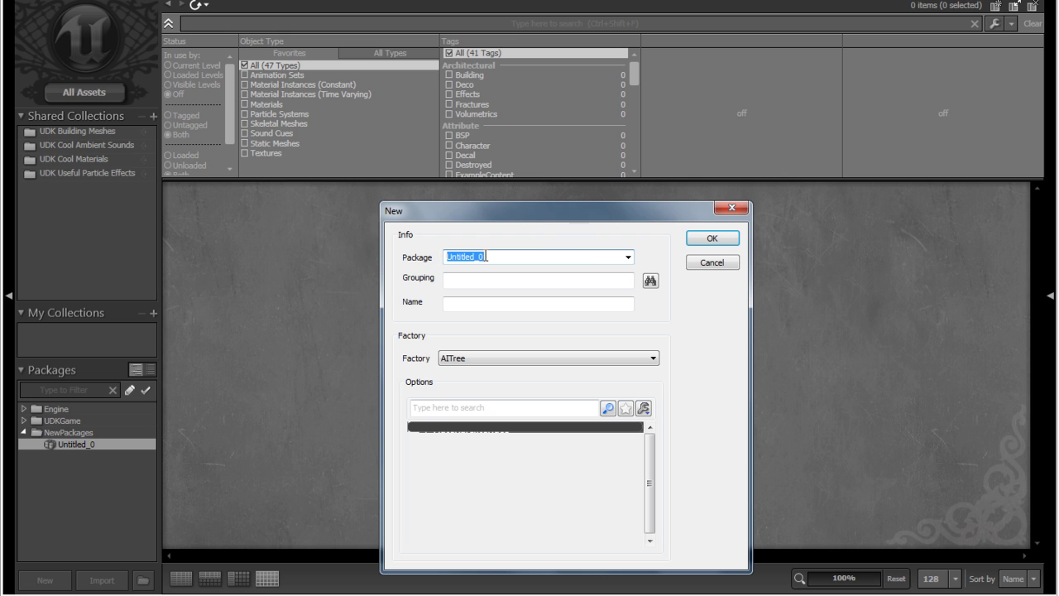
{"action": "key", "text": "BackSpace"}
{"action": "type", "text": "JoesMaterials"}
{"action": "left_click", "coordinate": [481, 308]}
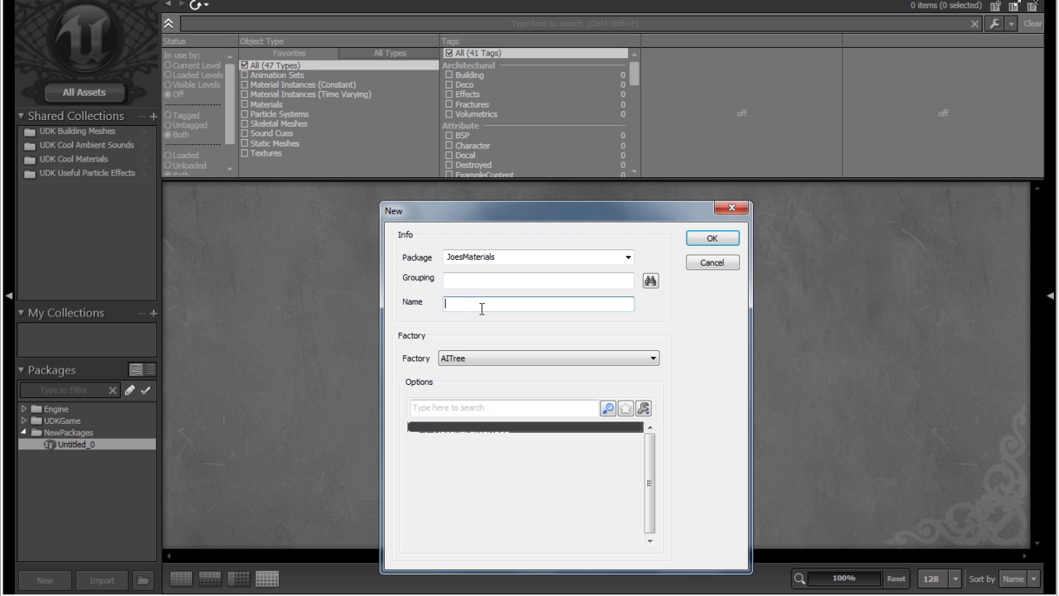
{"action": "type", "text": "Material_01"}
{"action": "left_click", "coordinate": [452, 365]}
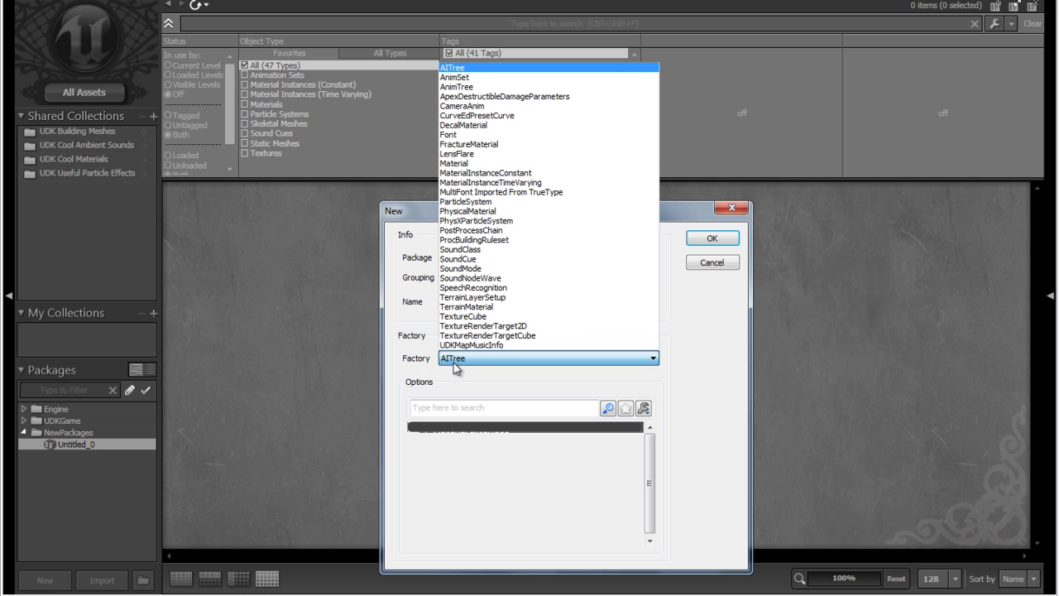
{"action": "left_click", "coordinate": [469, 165]}
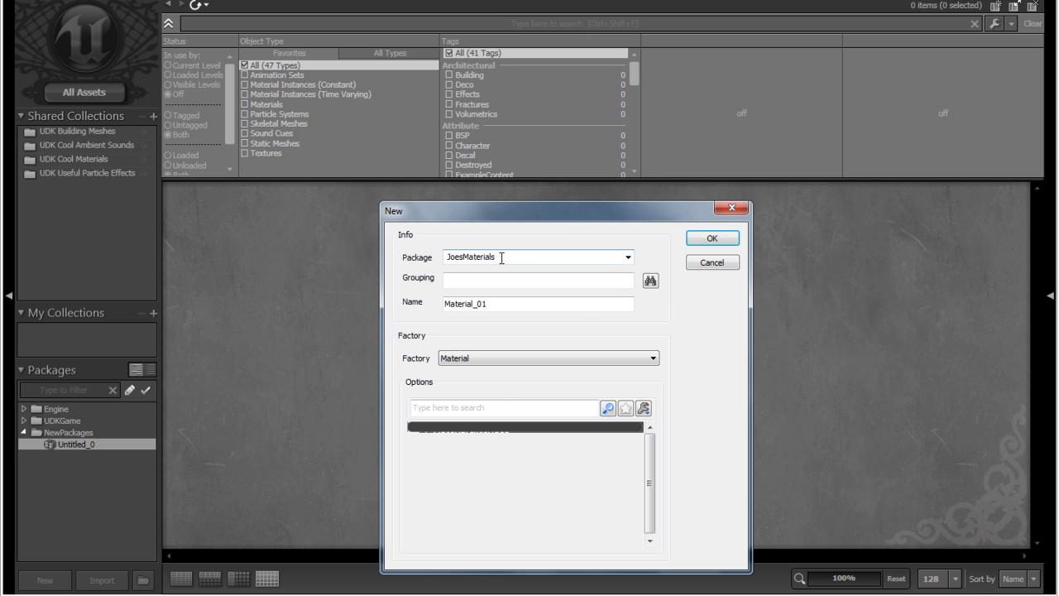
{"action": "left_click", "coordinate": [710, 239]}
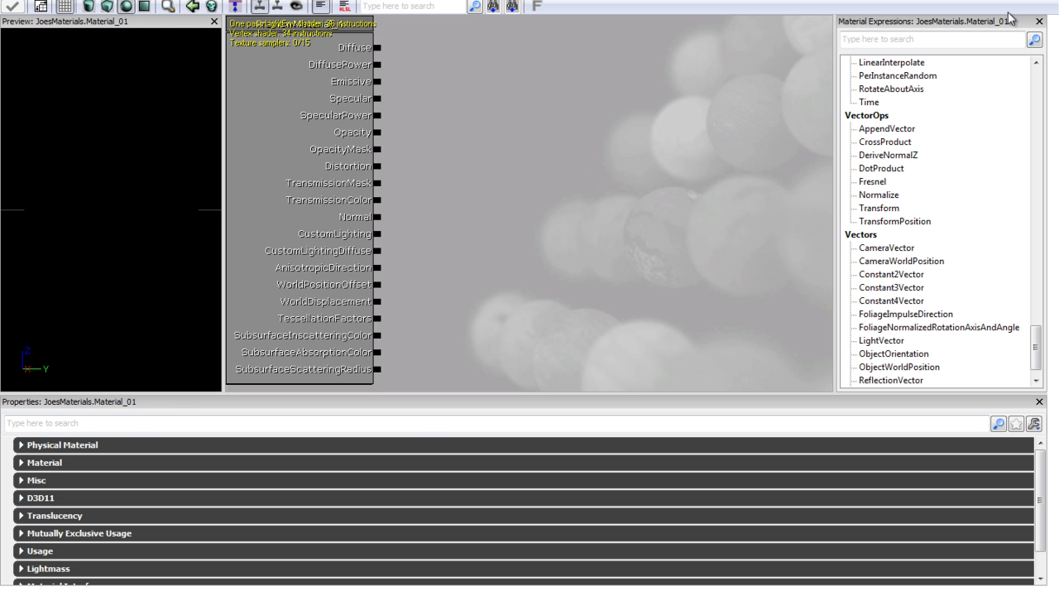
{"action": "key", "text": "alt+Tab"}
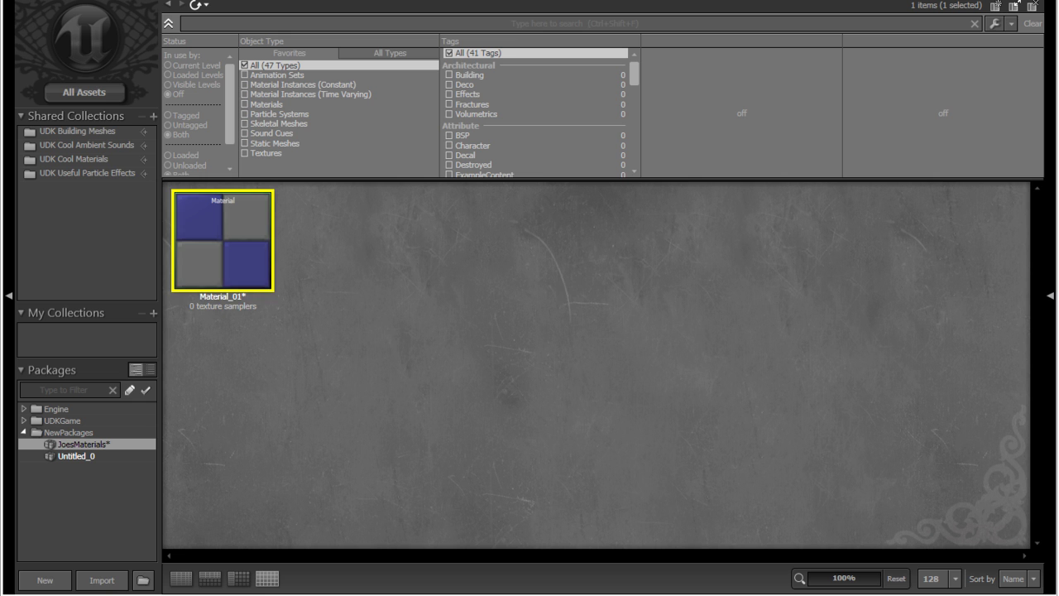
{"action": "left_click", "coordinate": [577, 304]}
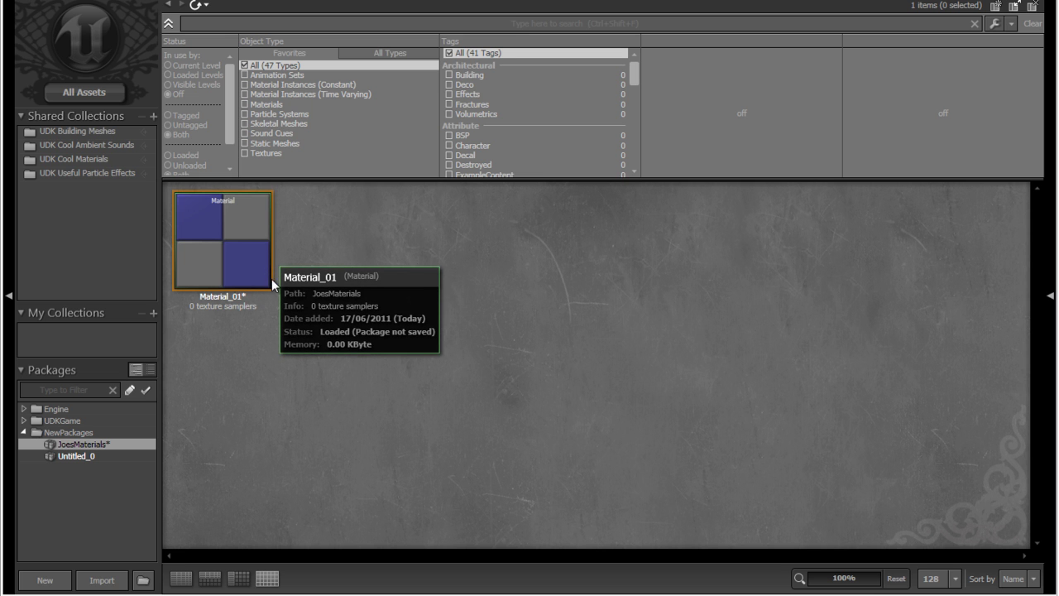
Step: Use Move or Rename to change Material_01's name to Material01
{"action": "right_click", "coordinate": [231, 245]}
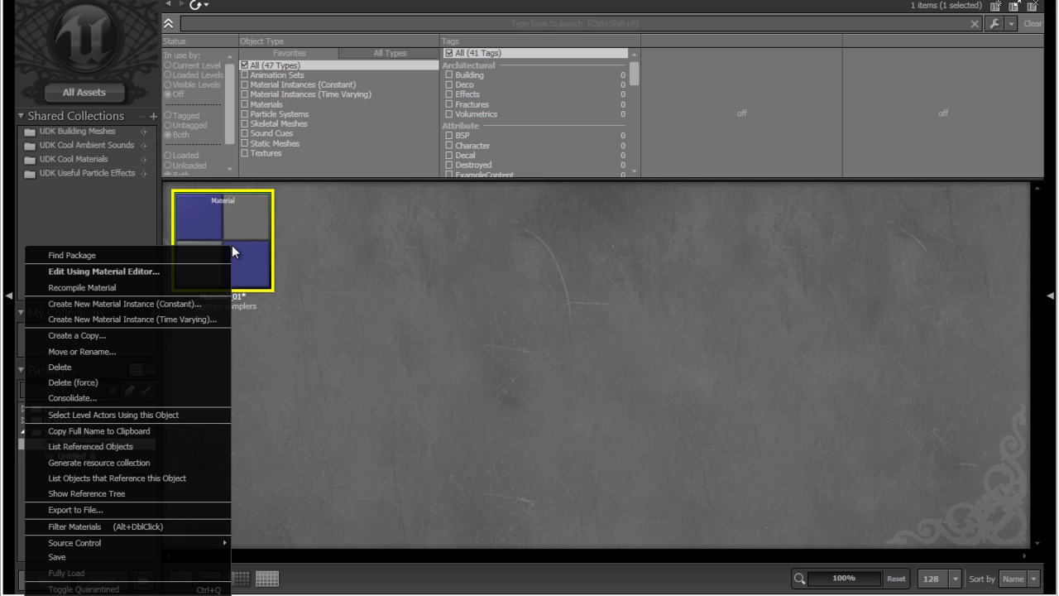
{"action": "left_click", "coordinate": [190, 350]}
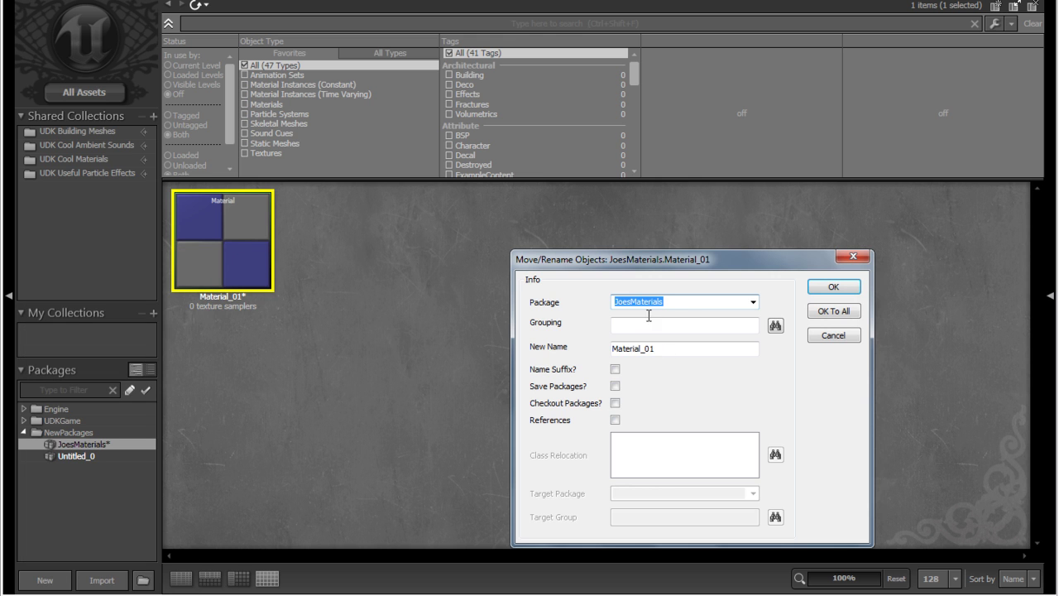
{"action": "left_click", "coordinate": [652, 301]}
{"action": "double_click", "coordinate": [685, 302]}
{"action": "double_click", "coordinate": [693, 349]}
{"action": "type", "text": "M"}
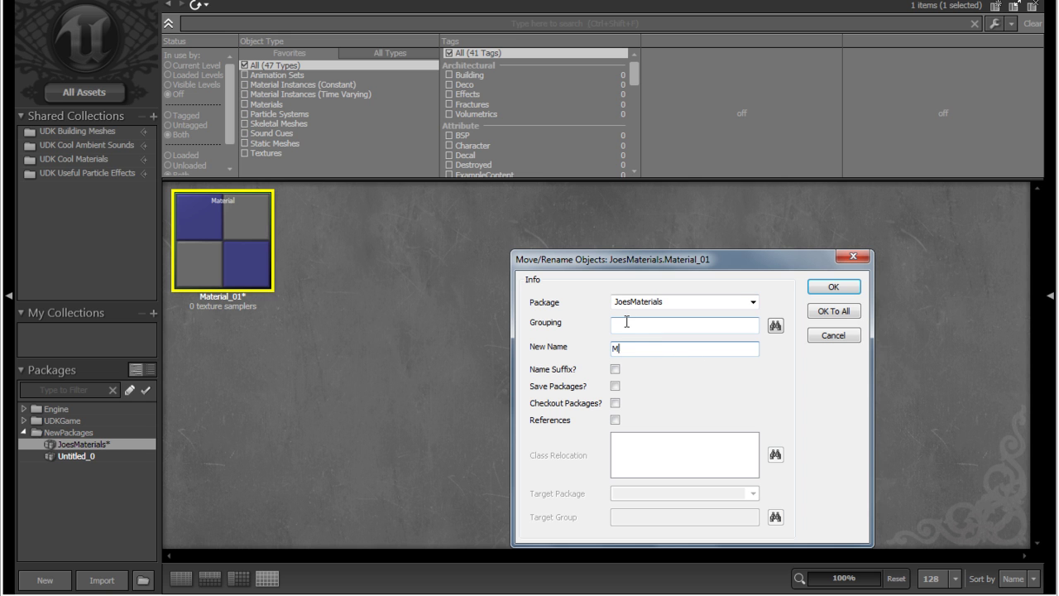
{"action": "type", "text": "aterial01"}
{"action": "left_click", "coordinate": [835, 287]}
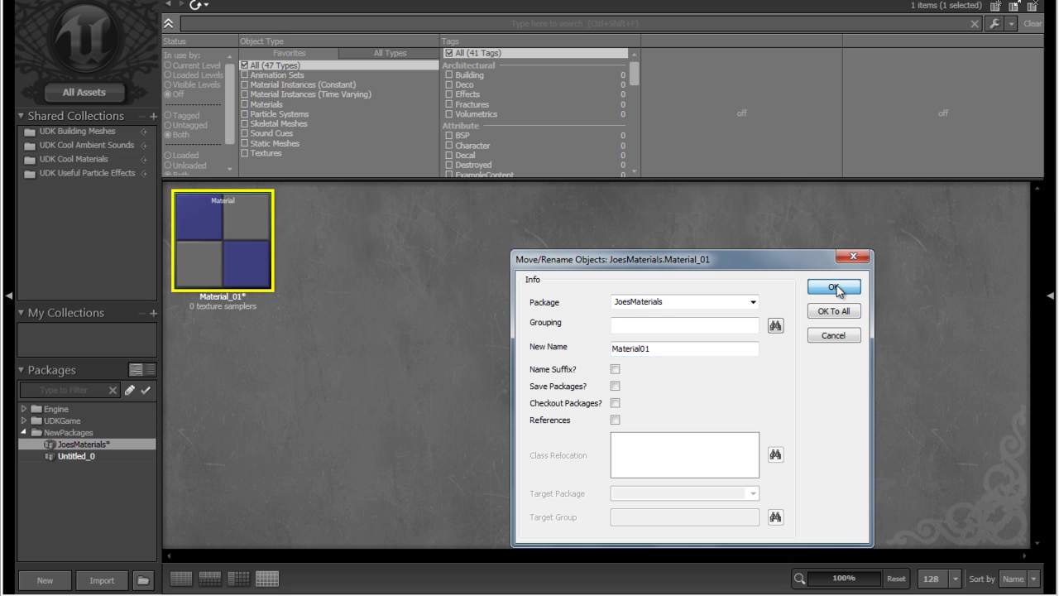
{"action": "mouse_move", "coordinate": [248, 260]}
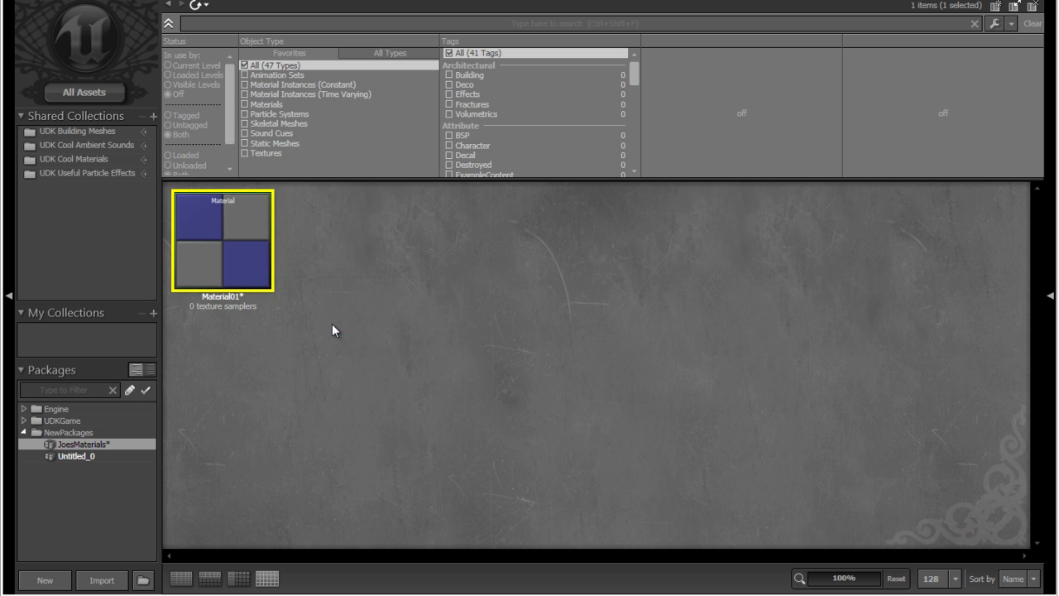
{"action": "left_click", "coordinate": [332, 326]}
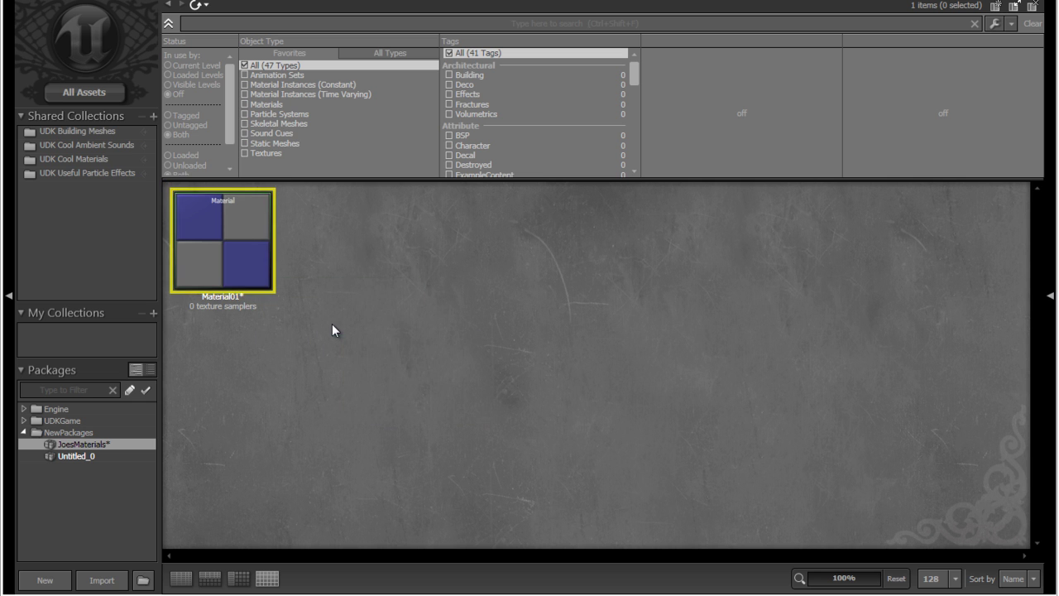
{"action": "left_click", "coordinate": [242, 246]}
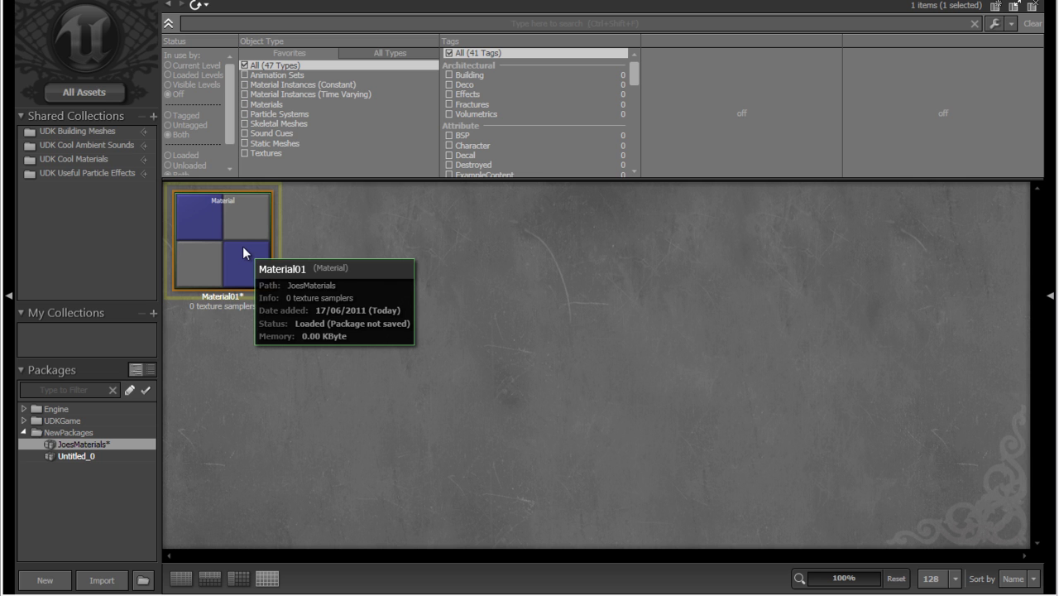
{"action": "double_click", "coordinate": [242, 246]}
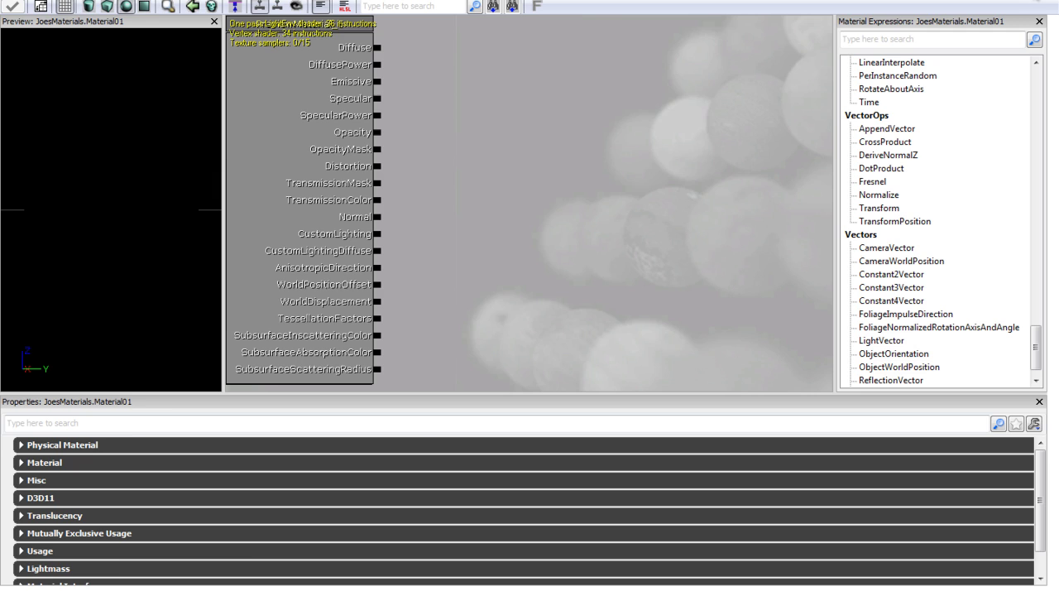
{"action": "key", "text": "alt+Tab"}
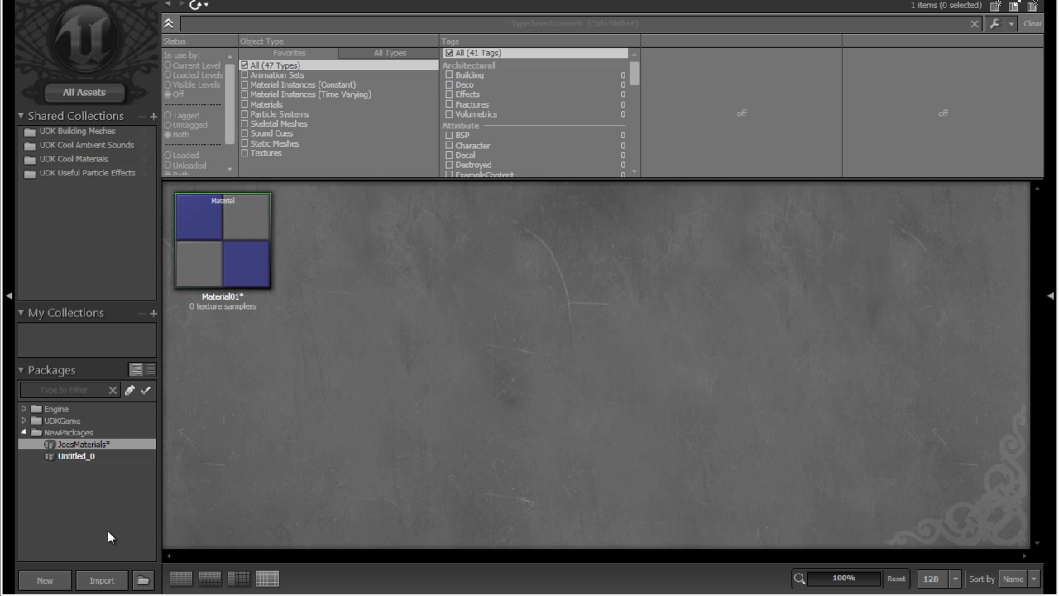
Step: Begin a new asset in JoesMaterials, then cancel the New dialog unchanged
{"action": "left_click", "coordinate": [45, 579]}
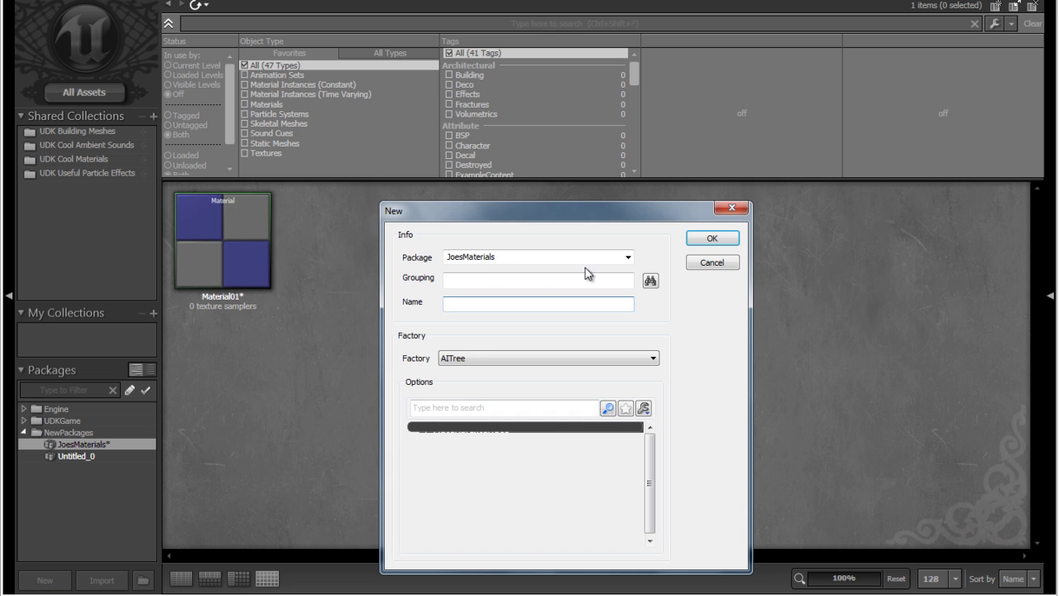
{"action": "left_click_drag", "start_coordinate": [511, 258], "coordinate": [439, 255]}
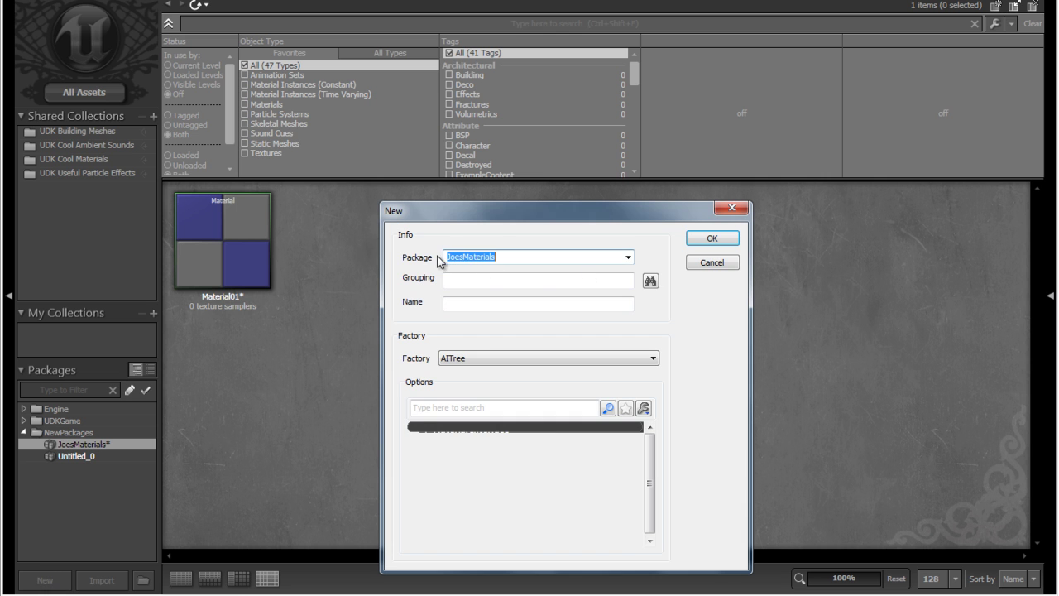
{"action": "left_click", "coordinate": [472, 289]}
{"action": "left_click", "coordinate": [476, 358]}
{"action": "left_click", "coordinate": [476, 359]}
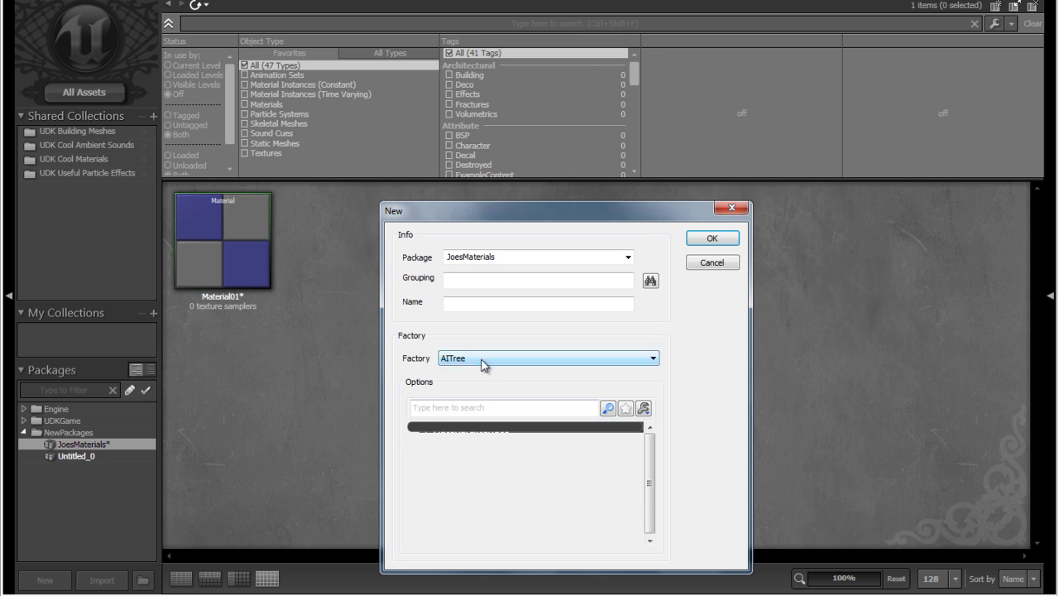
{"action": "left_click", "coordinate": [735, 213]}
Step: Create a new Material named Material02 from the asset area's context menu
{"action": "right_click", "coordinate": [462, 303]}
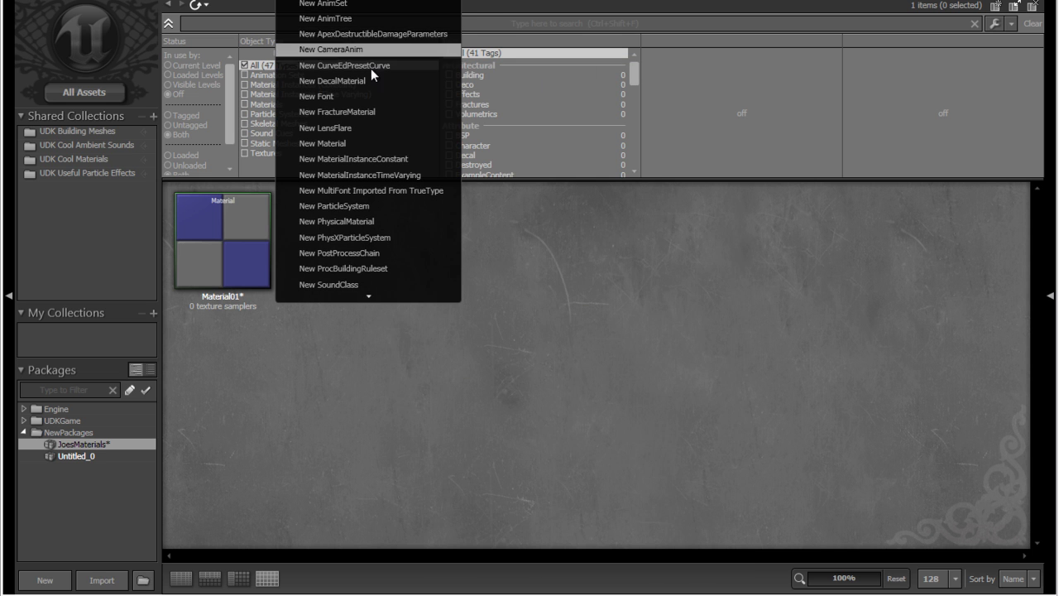
{"action": "left_click", "coordinate": [342, 144]}
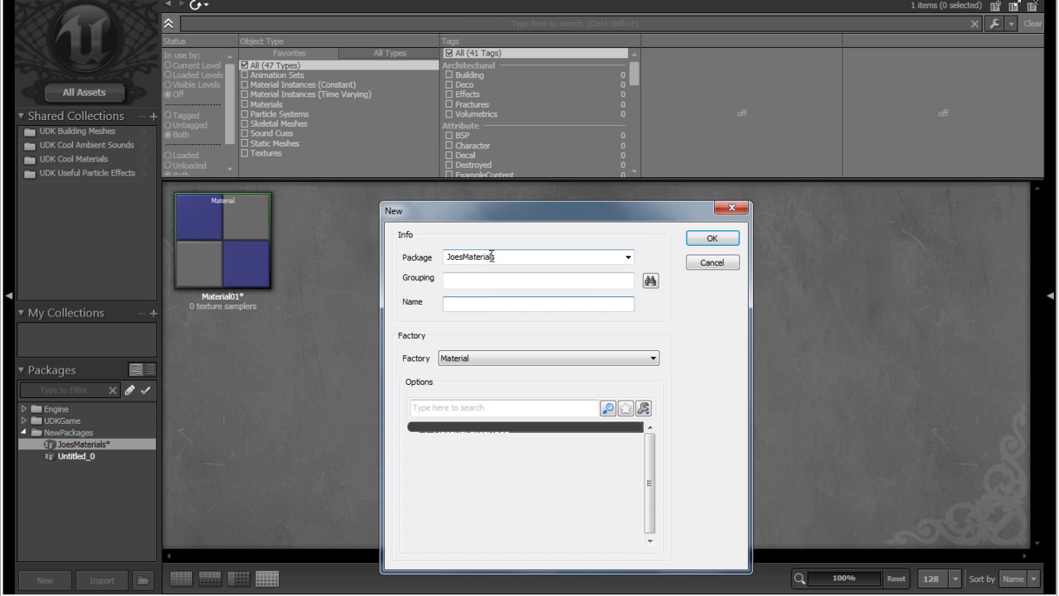
{"action": "type", "text": "Material02"}
{"action": "left_click", "coordinate": [713, 240]}
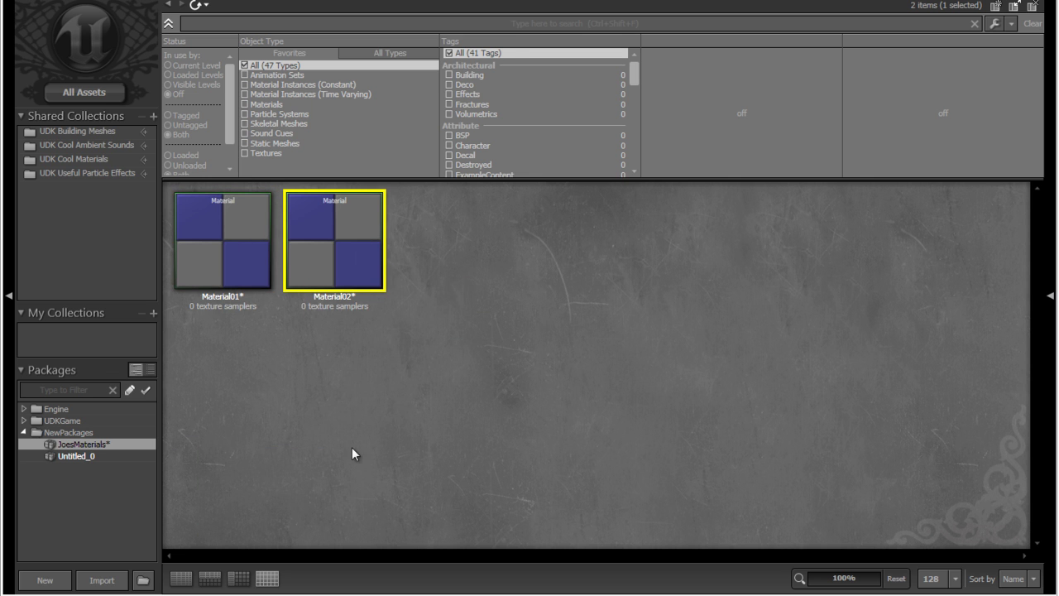
{"action": "left_click", "coordinate": [496, 433]}
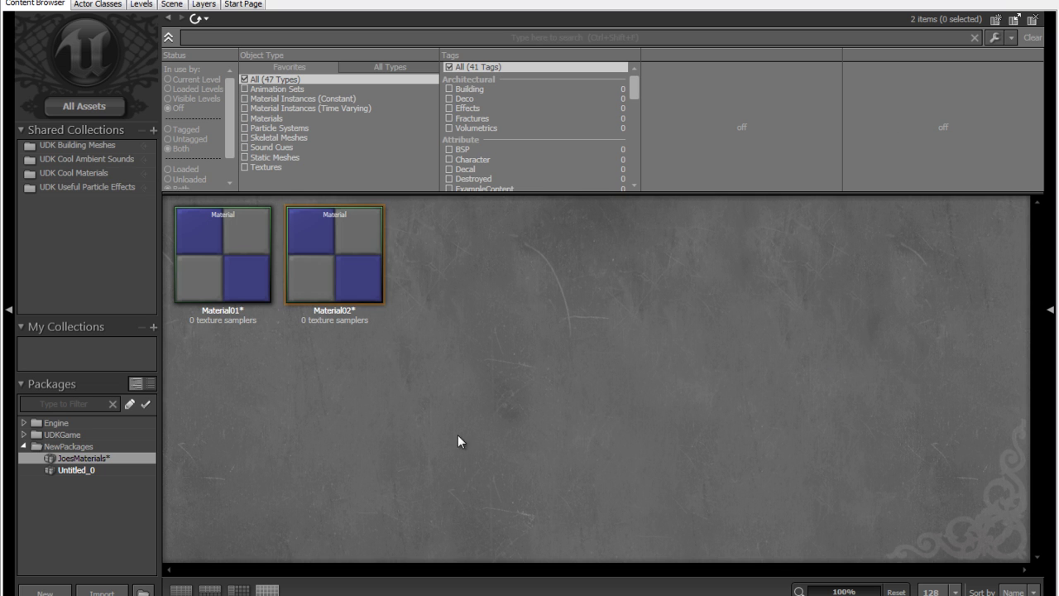
Step: Save the JoesMaterials package as JoesMaterials.upk
{"action": "right_click", "coordinate": [97, 466]}
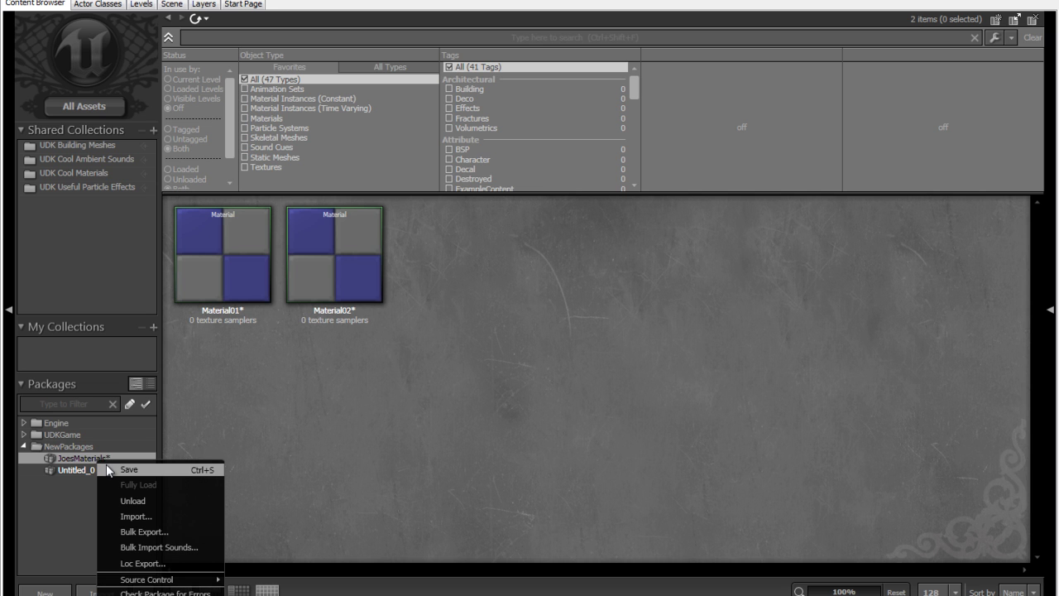
{"action": "left_click", "coordinate": [108, 467]}
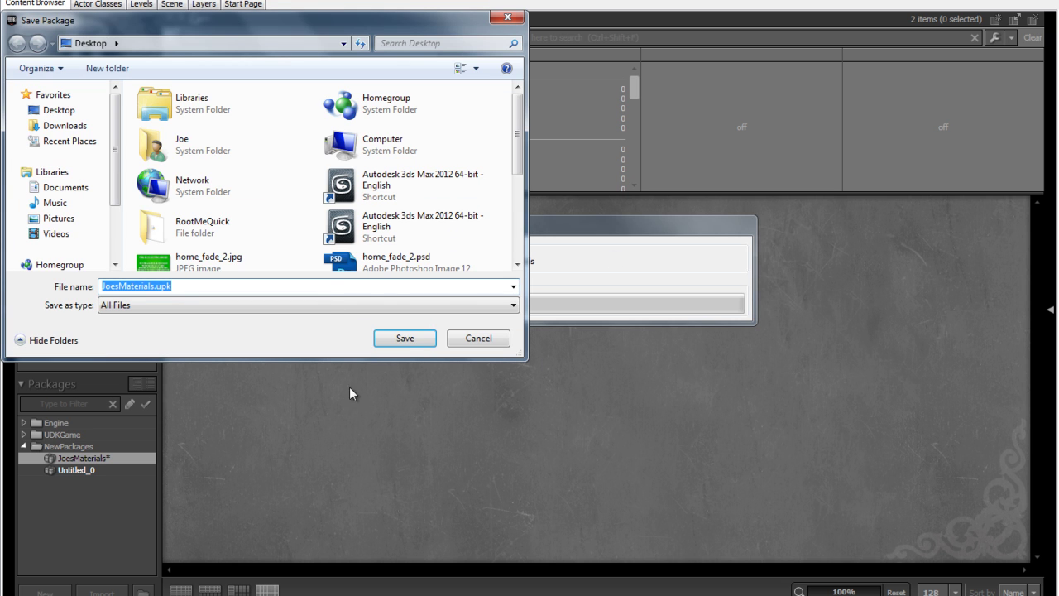
{"action": "left_click", "coordinate": [407, 339]}
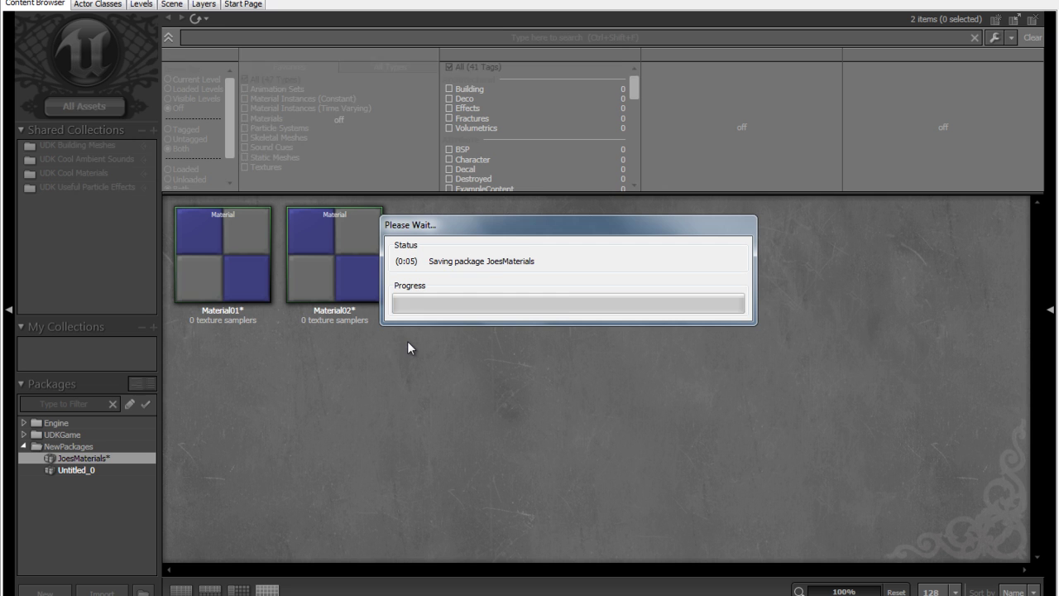